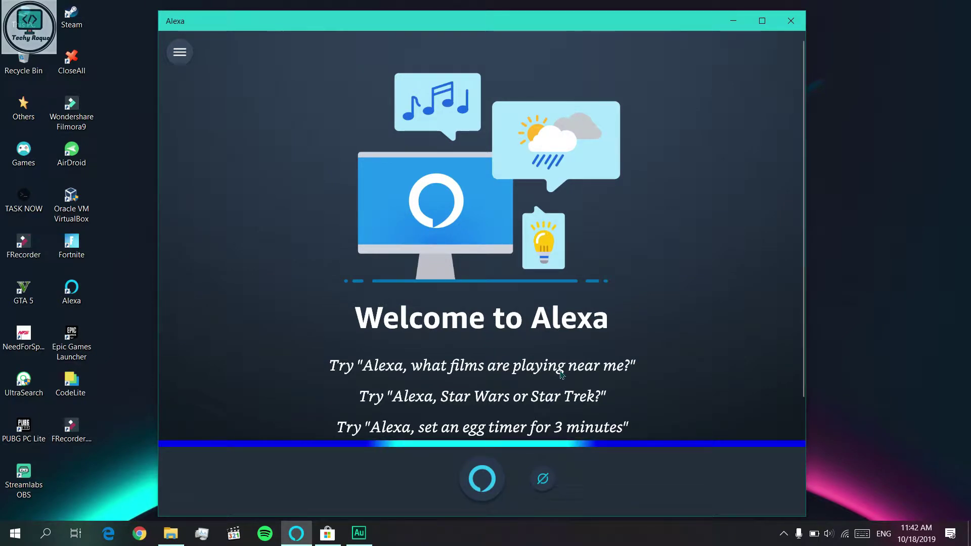
{"action": "scroll", "coordinate": [562, 374], "scroll_direction": "down", "scroll_amount": 1}
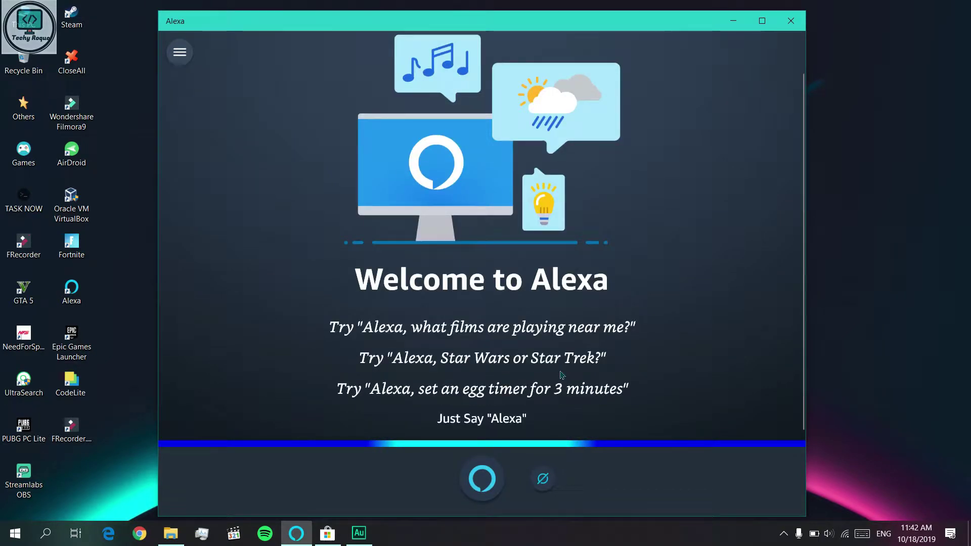
{"action": "scroll", "coordinate": [562, 374], "scroll_direction": "up", "scroll_amount": 1}
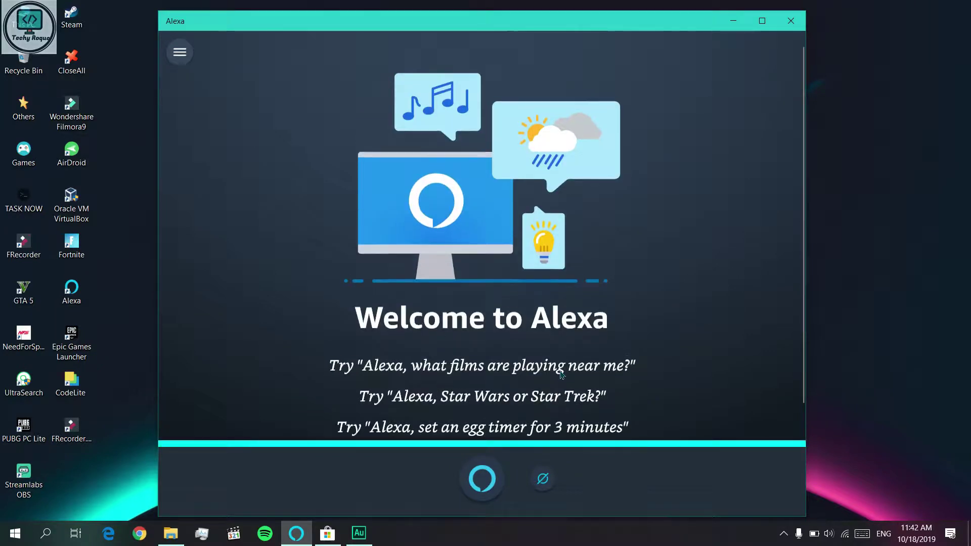
{"action": "scroll", "coordinate": [561, 374], "scroll_direction": "down", "scroll_amount": 1}
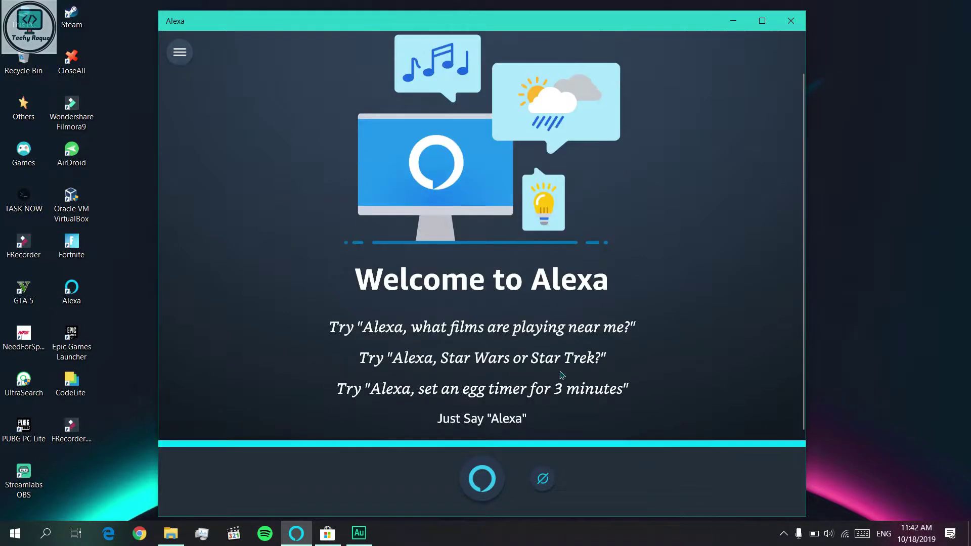
Minimize the Alexa welcome window to reveal the desktop.
{"action": "left_click", "coordinate": [733, 21]}
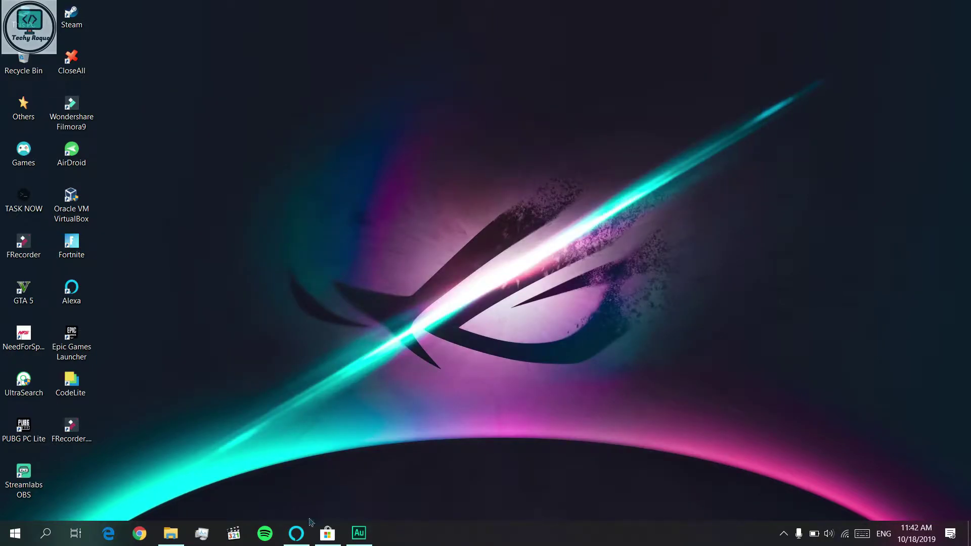
Bring up the Microsoft Store page for the installed Alexa app.
{"action": "left_click", "coordinate": [328, 533]}
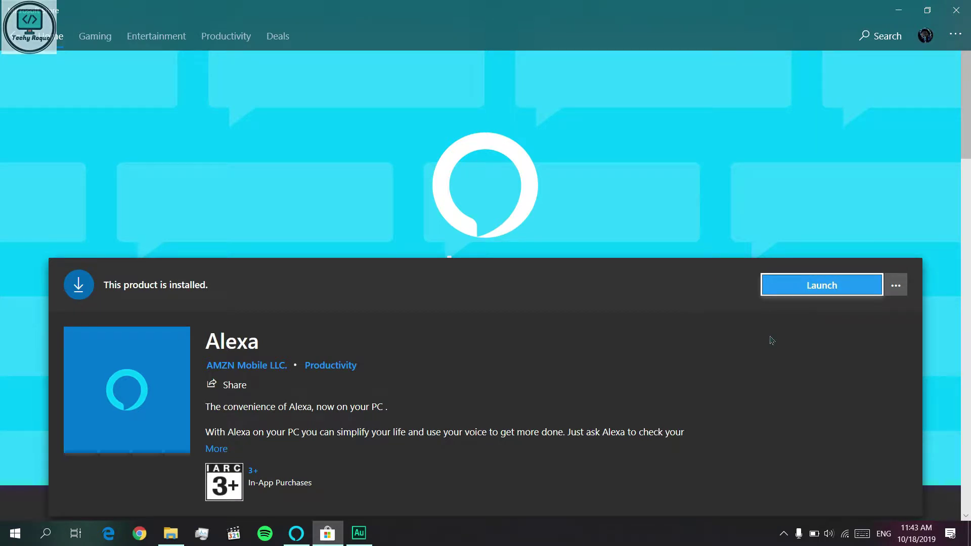
{"action": "scroll", "coordinate": [716, 362], "scroll_direction": "down", "scroll_amount": 3}
{"action": "scroll", "coordinate": [715, 362], "scroll_direction": "down", "scroll_amount": 3}
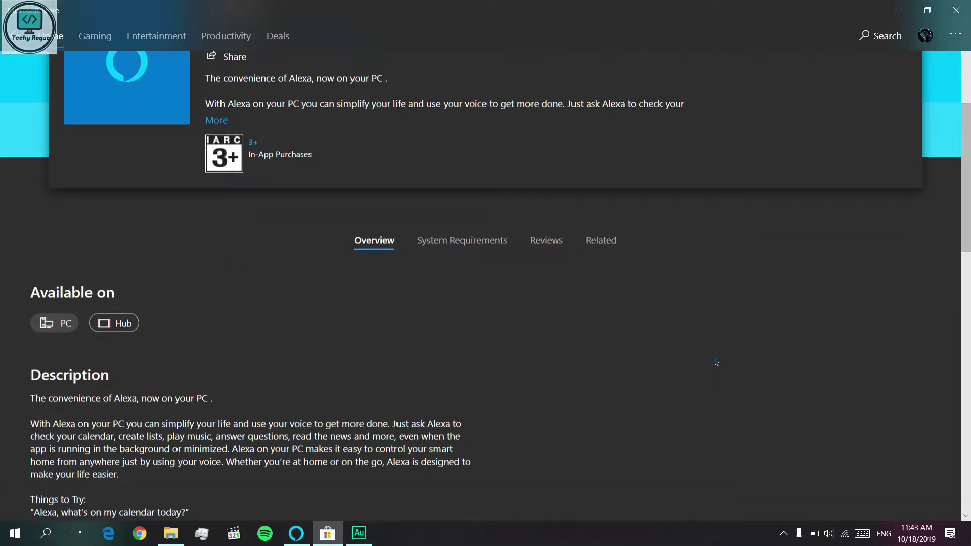
{"action": "scroll", "coordinate": [715, 361], "scroll_direction": "down", "scroll_amount": 5}
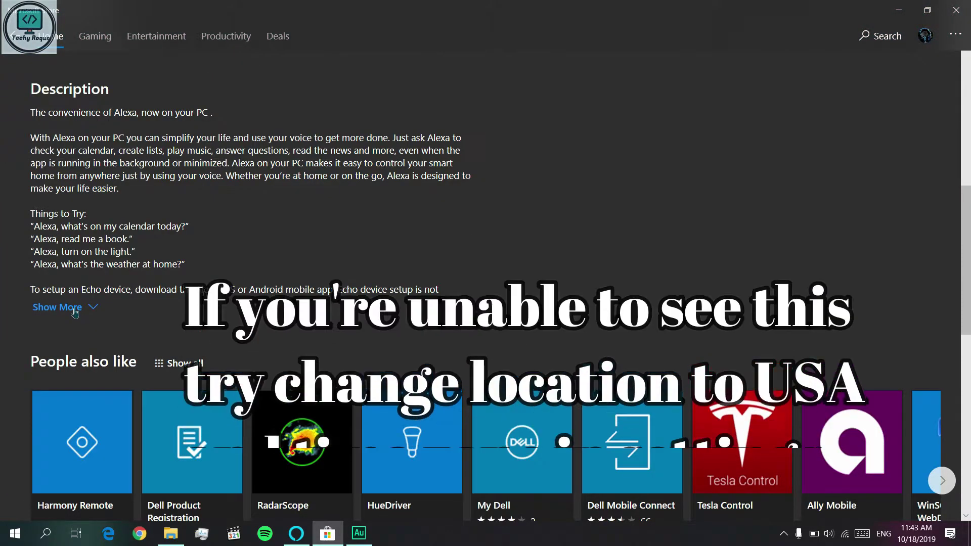
{"action": "scroll", "coordinate": [440, 313], "scroll_direction": "down", "scroll_amount": 4}
{"action": "scroll", "coordinate": [440, 313], "scroll_direction": "down", "scroll_amount": 5}
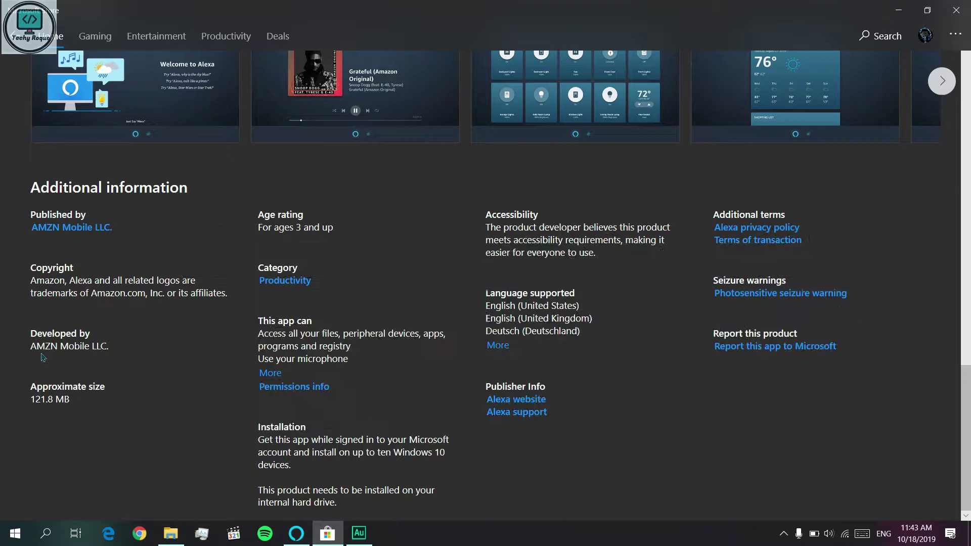
{"action": "scroll", "coordinate": [251, 372], "scroll_direction": "up", "scroll_amount": 5}
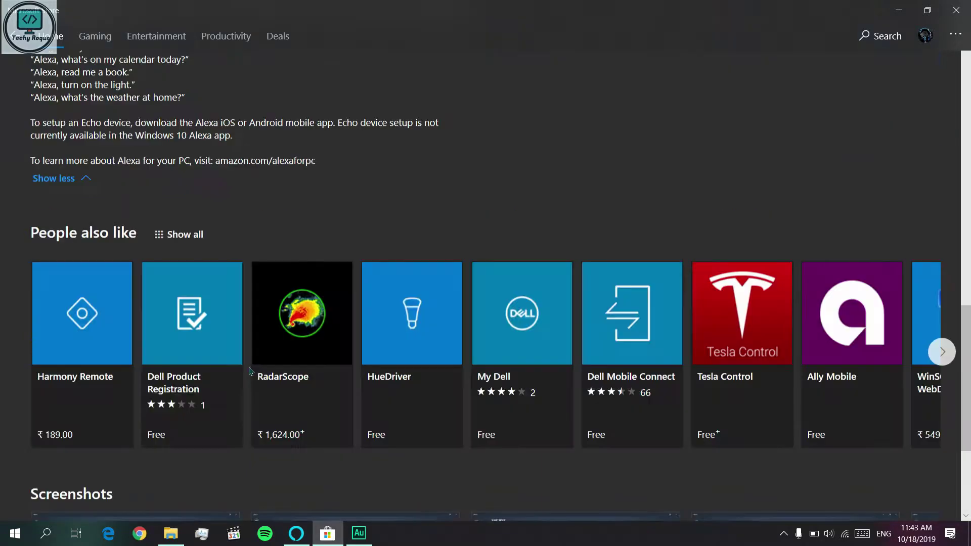
{"action": "scroll", "coordinate": [251, 372], "scroll_direction": "up", "scroll_amount": 5}
{"action": "scroll", "coordinate": [251, 372], "scroll_direction": "up", "scroll_amount": 2}
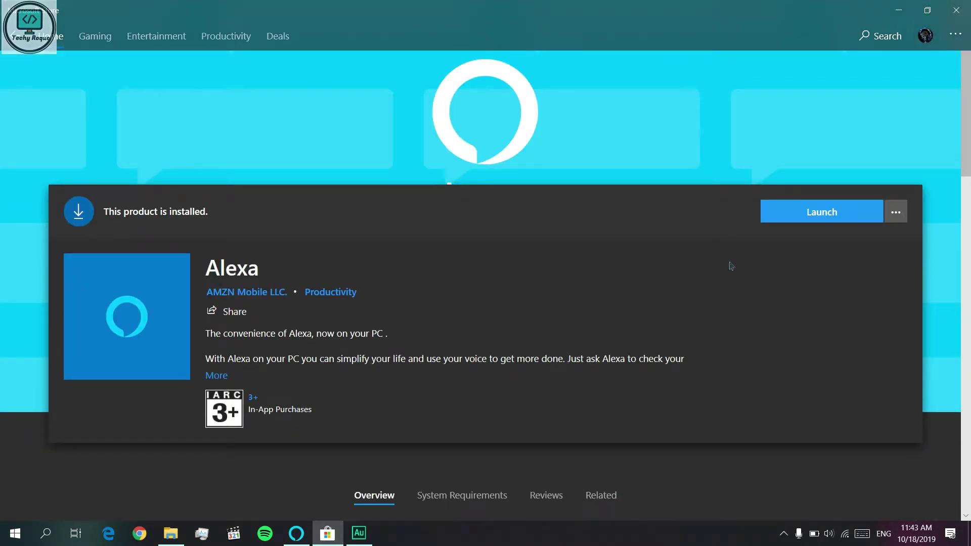
Launch Alexa, clear the desktop with Win+D, then bring the Alexa window back from the taskbar.
{"action": "left_click", "coordinate": [812, 212]}
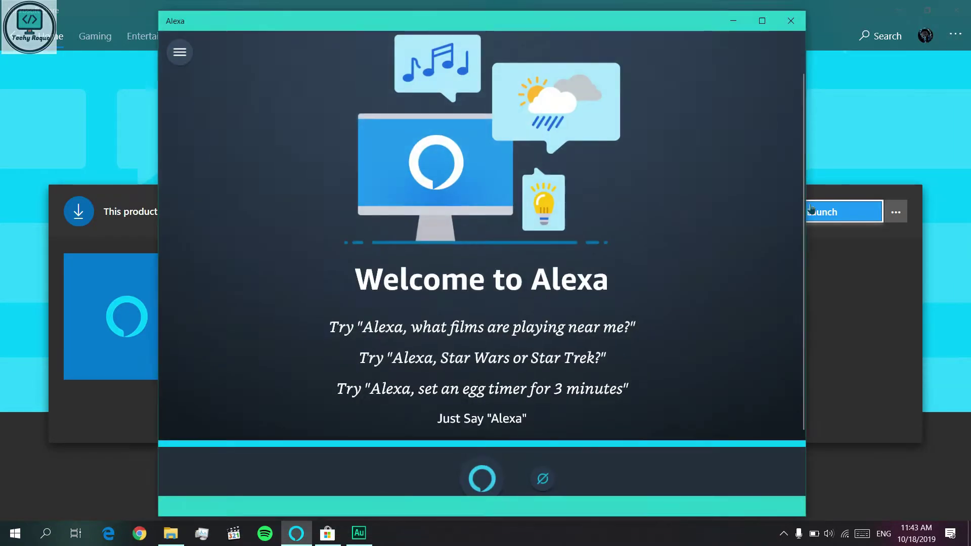
{"action": "key", "text": "super+d"}
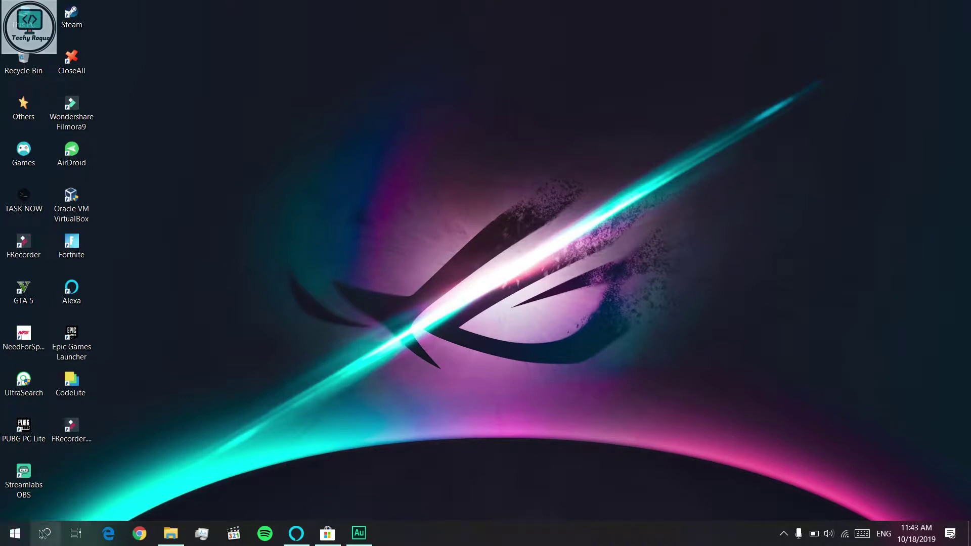
{"action": "right_click", "coordinate": [533, 540]}
{"action": "mouse_move", "coordinate": [563, 281]}
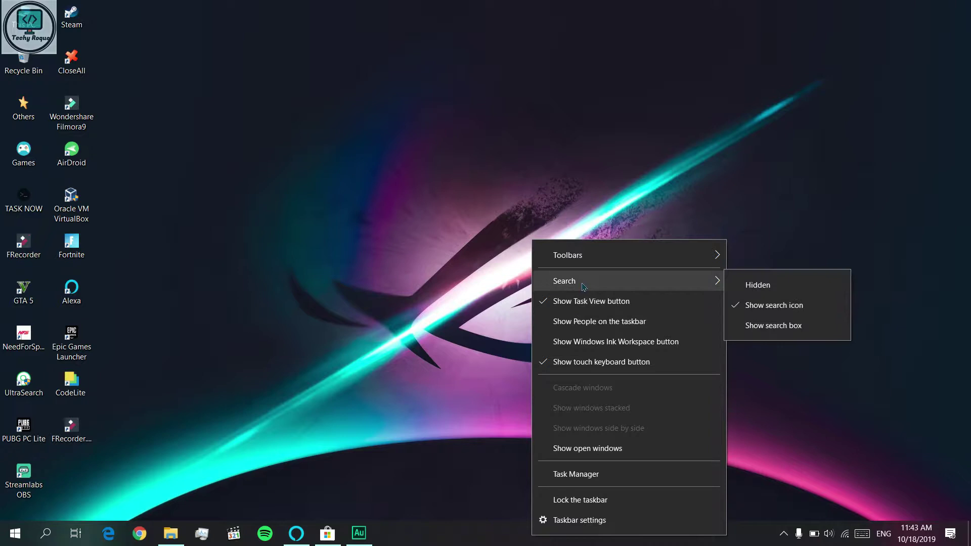
{"action": "left_click", "coordinate": [454, 342]}
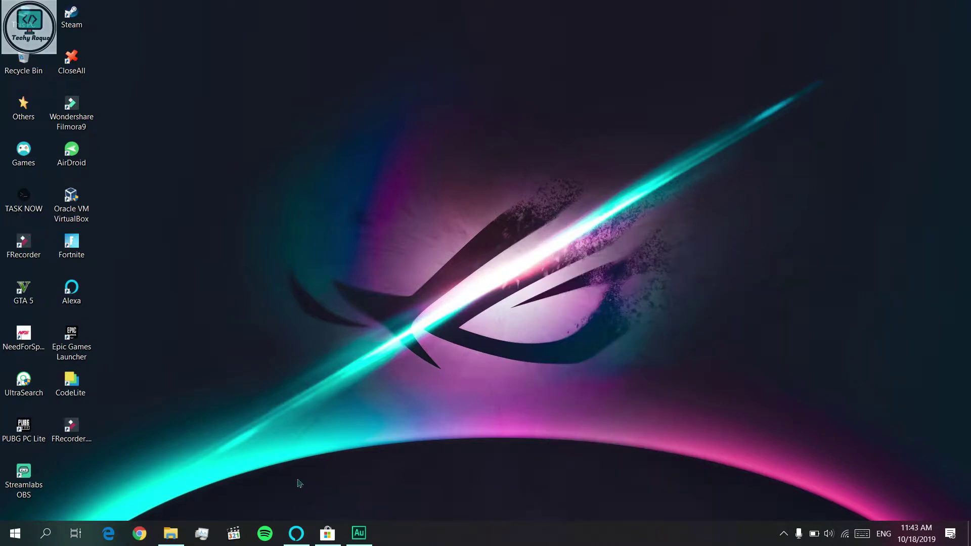
{"action": "left_click", "coordinate": [296, 534]}
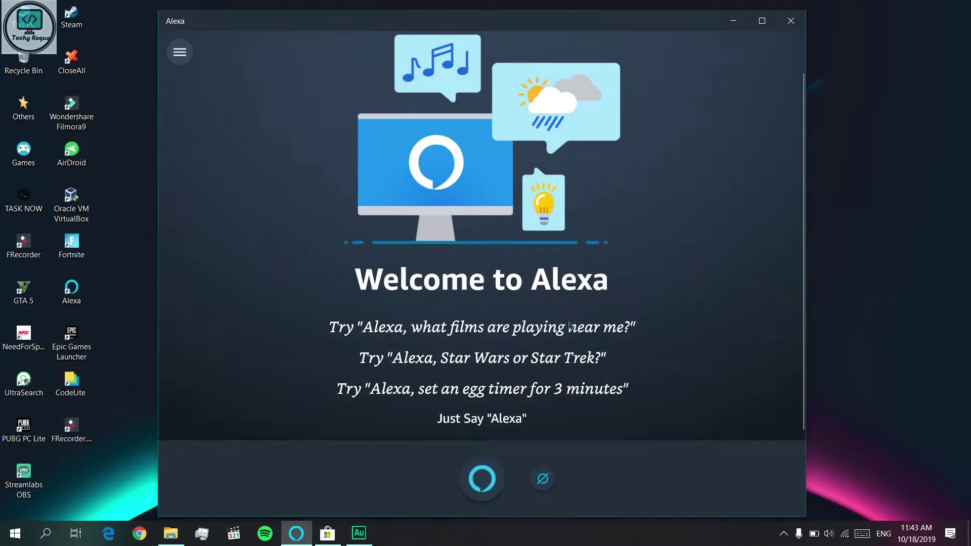
Visit the Alexa app's Now Playing page, then its Settings page, via the menu.
{"action": "left_click", "coordinate": [185, 55]}
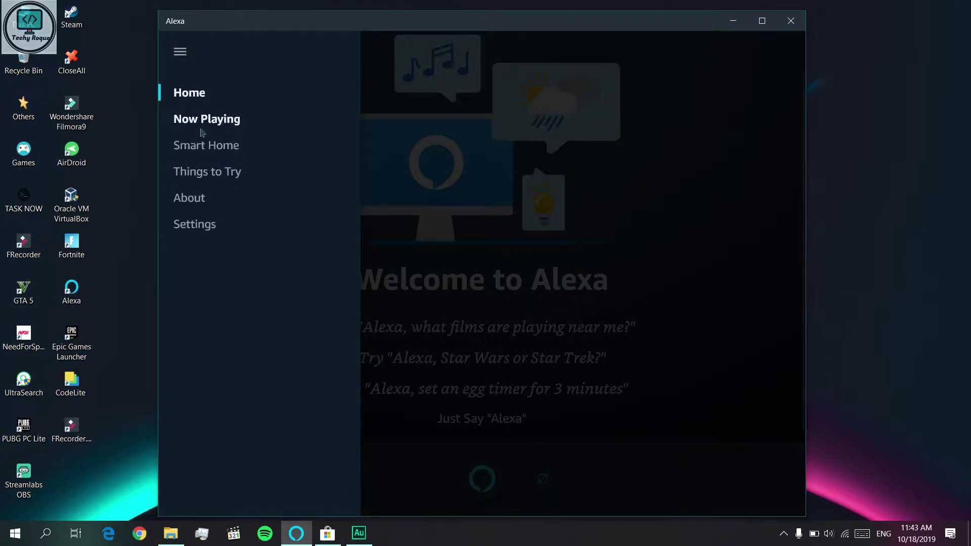
{"action": "left_click", "coordinate": [188, 123]}
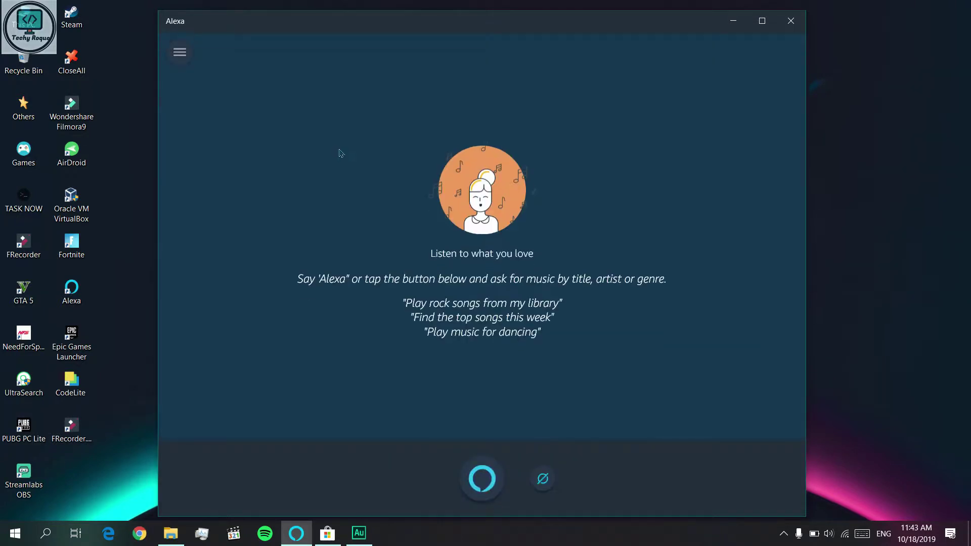
{"action": "left_click", "coordinate": [179, 51]}
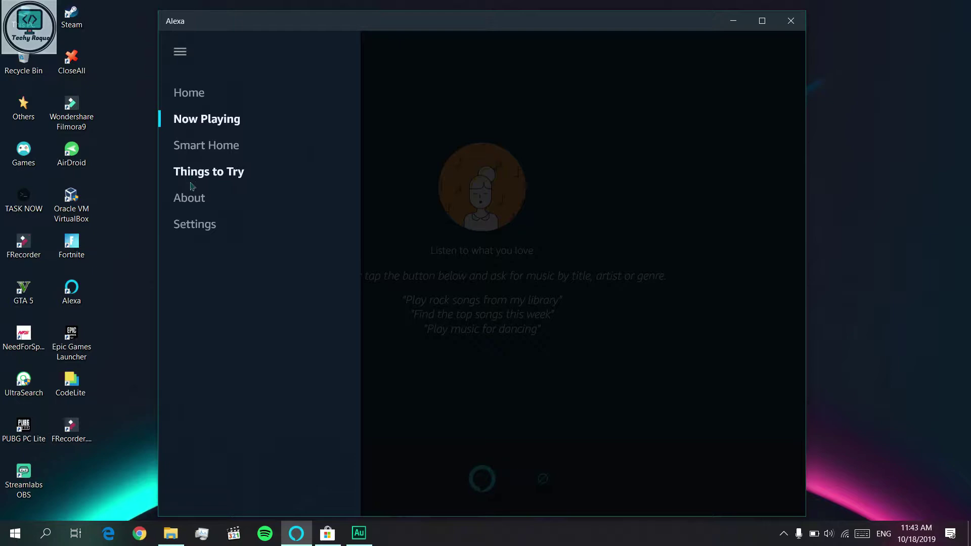
{"action": "left_click", "coordinate": [194, 226]}
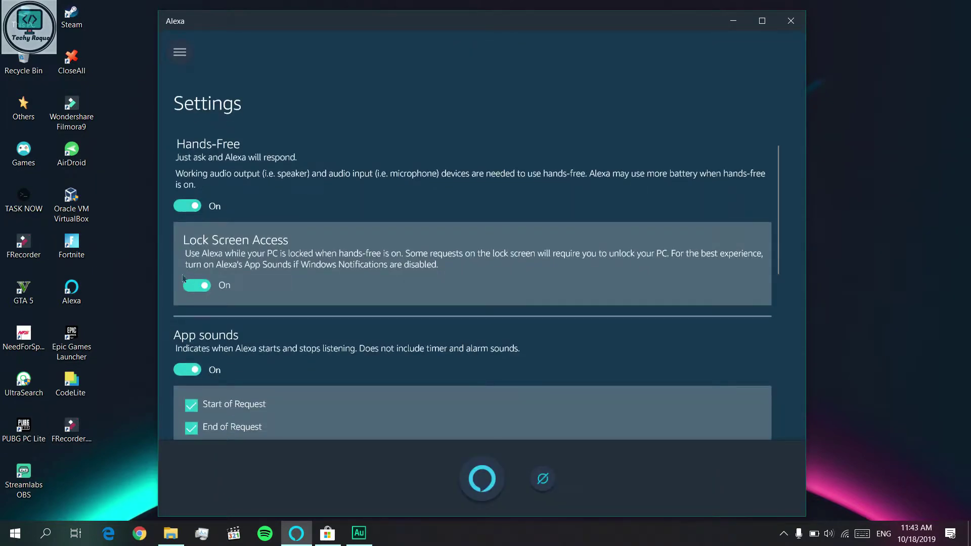
{"action": "scroll", "coordinate": [220, 311], "scroll_direction": "down", "scroll_amount": 3}
{"action": "scroll", "coordinate": [258, 379], "scroll_direction": "down", "scroll_amount": 2}
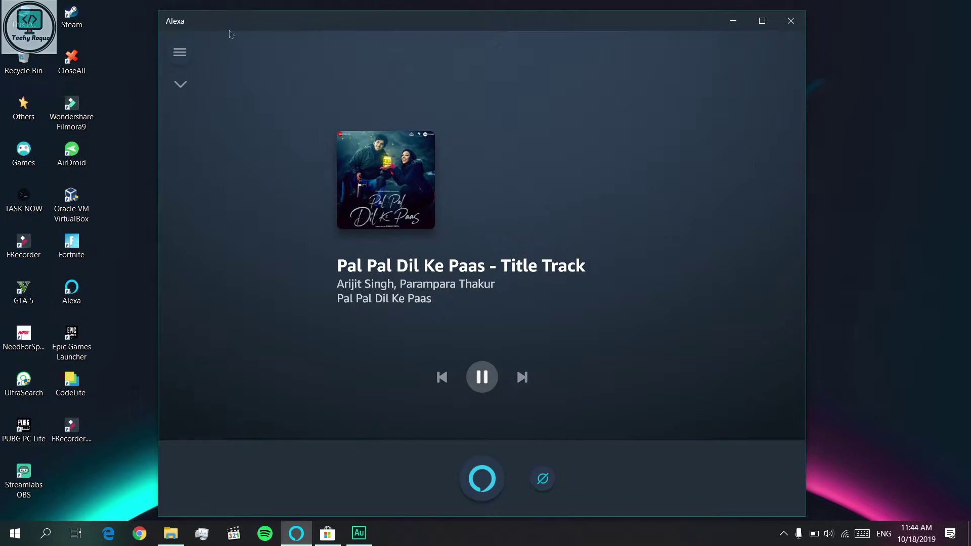
Pause the song, ask Alexa for music, and skip Enrique Iglesias tracks through Tonight (I'm Lovin' You).
{"action": "left_click", "coordinate": [482, 377]}
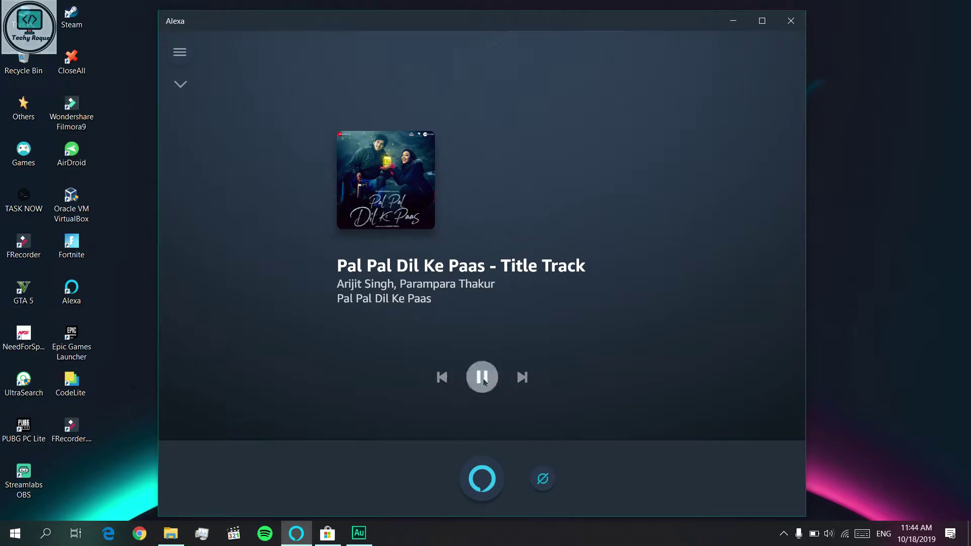
{"action": "left_click", "coordinate": [485, 482]}
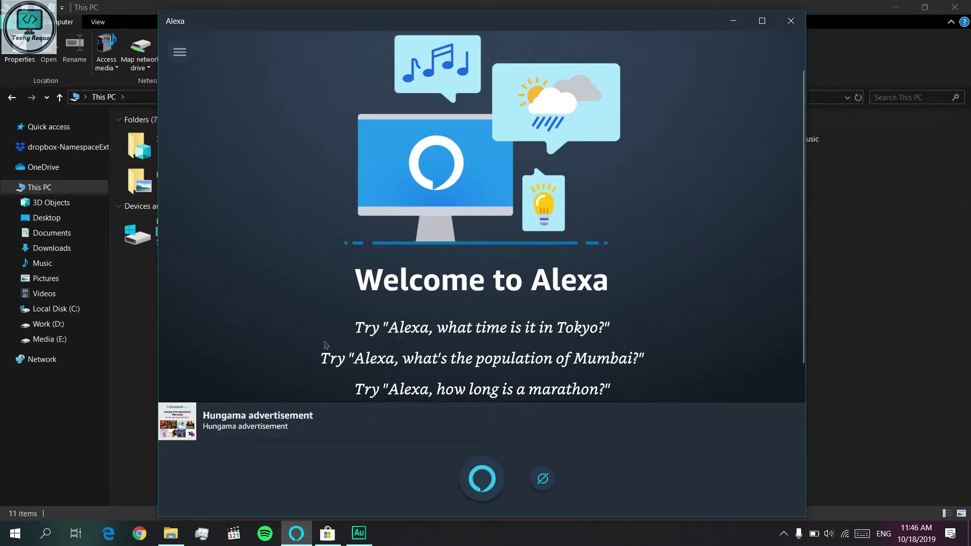
{"action": "left_click", "coordinate": [350, 425]}
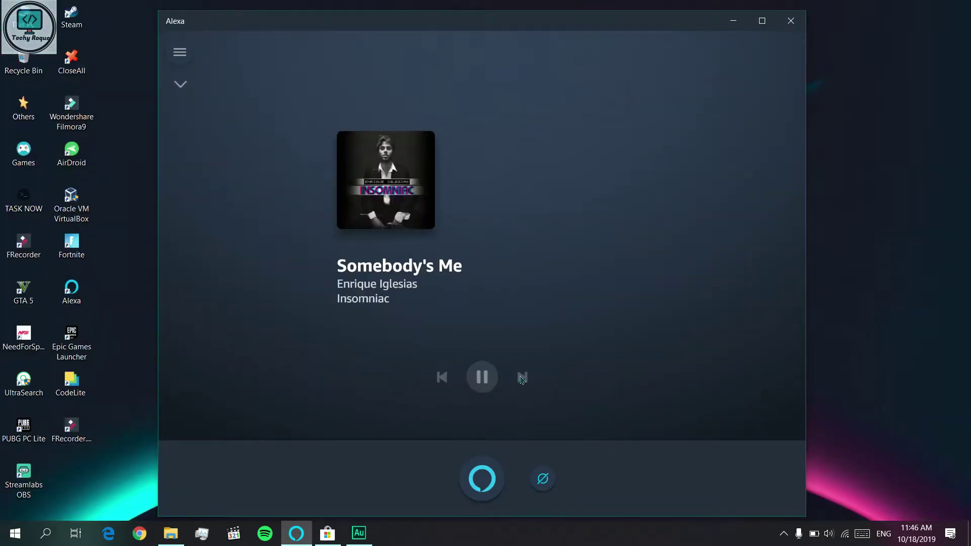
{"action": "left_click", "coordinate": [522, 378]}
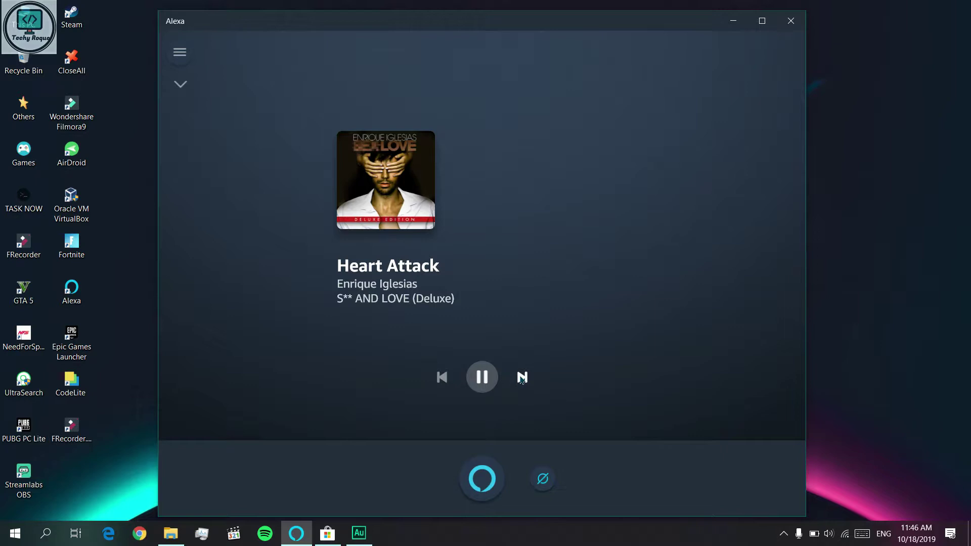
{"action": "left_click", "coordinate": [522, 378]}
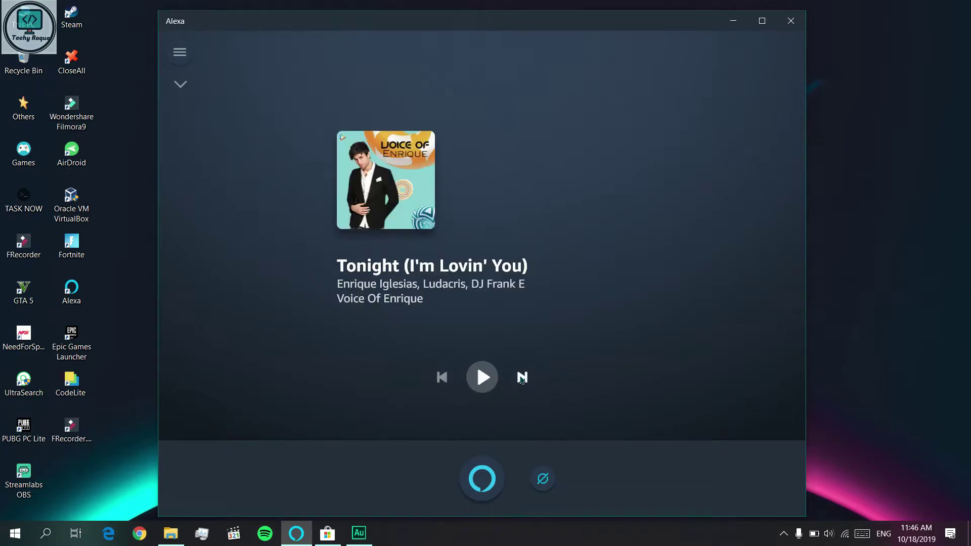
{"action": "left_click", "coordinate": [523, 377]}
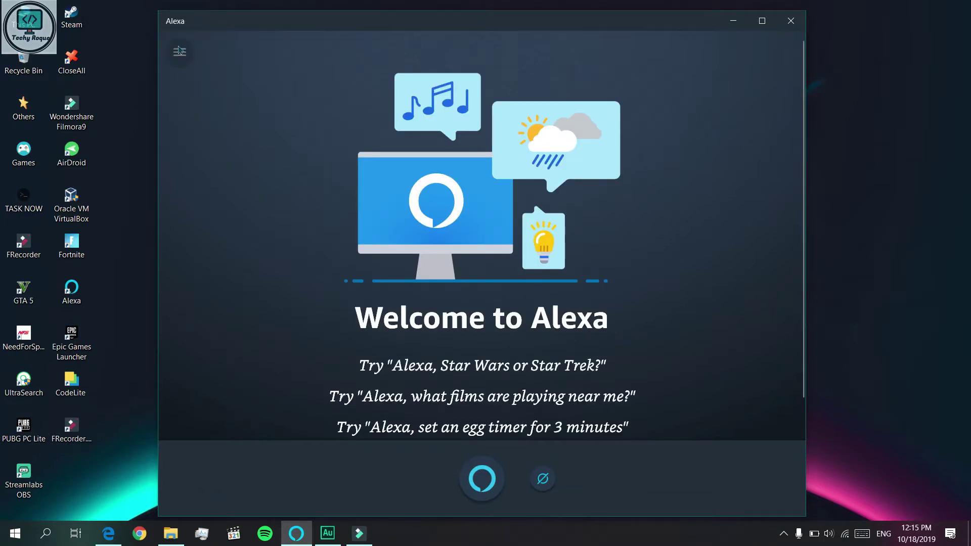
Browse the Alexa web dashboard's Music, Video & Books page, then go to Lists.
{"action": "left_click", "coordinate": [180, 52]}
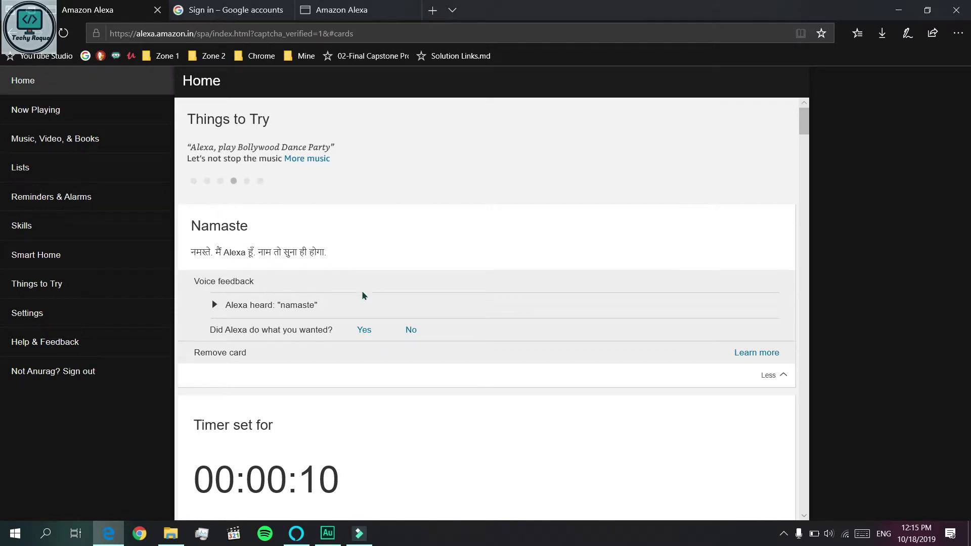
{"action": "scroll", "coordinate": [385, 385], "scroll_direction": "down", "scroll_amount": 5}
{"action": "scroll", "coordinate": [385, 385], "scroll_direction": "down", "scroll_amount": 5}
{"action": "scroll", "coordinate": [385, 385], "scroll_direction": "down", "scroll_amount": 5}
{"action": "scroll", "coordinate": [385, 391], "scroll_direction": "down", "scroll_amount": 5}
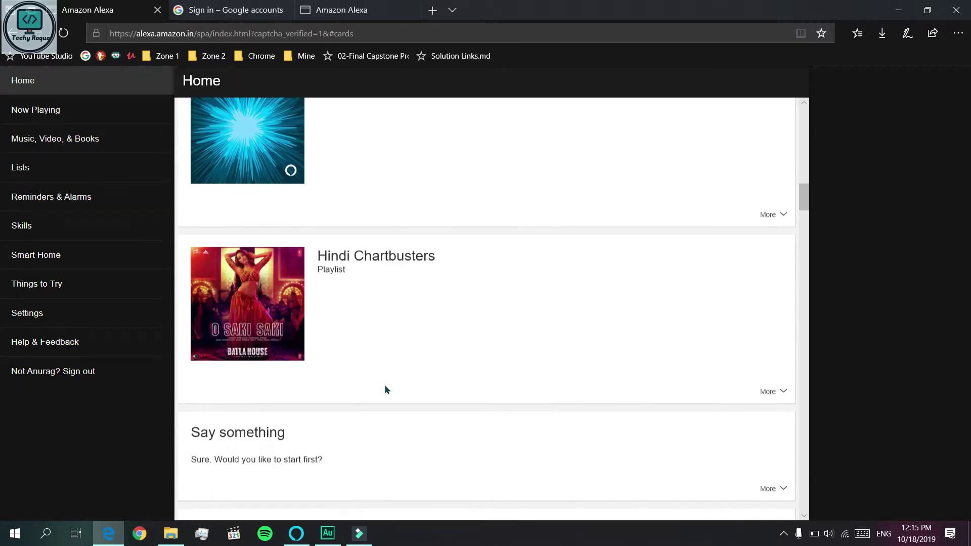
{"action": "scroll", "coordinate": [385, 390], "scroll_direction": "down", "scroll_amount": 3}
{"action": "scroll", "coordinate": [385, 390], "scroll_direction": "up", "scroll_amount": 3}
{"action": "scroll", "coordinate": [385, 390], "scroll_direction": "up", "scroll_amount": 10}
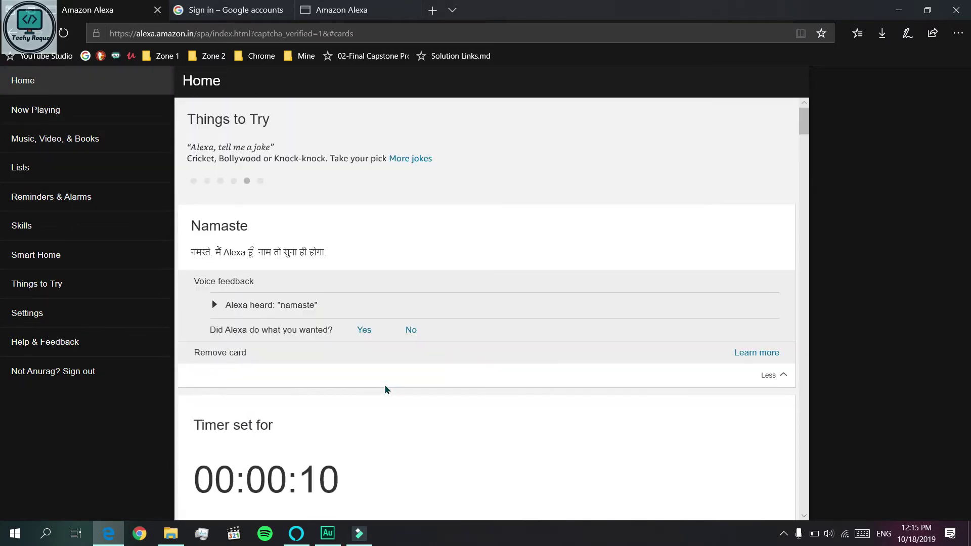
{"action": "left_click", "coordinate": [55, 139]}
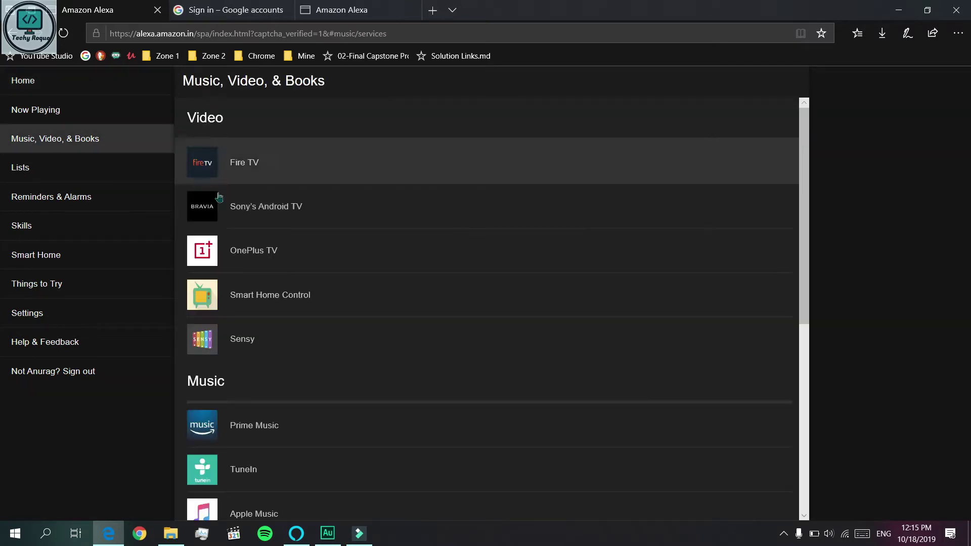
{"action": "scroll", "coordinate": [258, 296], "scroll_direction": "down", "scroll_amount": 3}
{"action": "scroll", "coordinate": [266, 357], "scroll_direction": "down", "scroll_amount": 3}
{"action": "scroll", "coordinate": [265, 363], "scroll_direction": "down", "scroll_amount": 3}
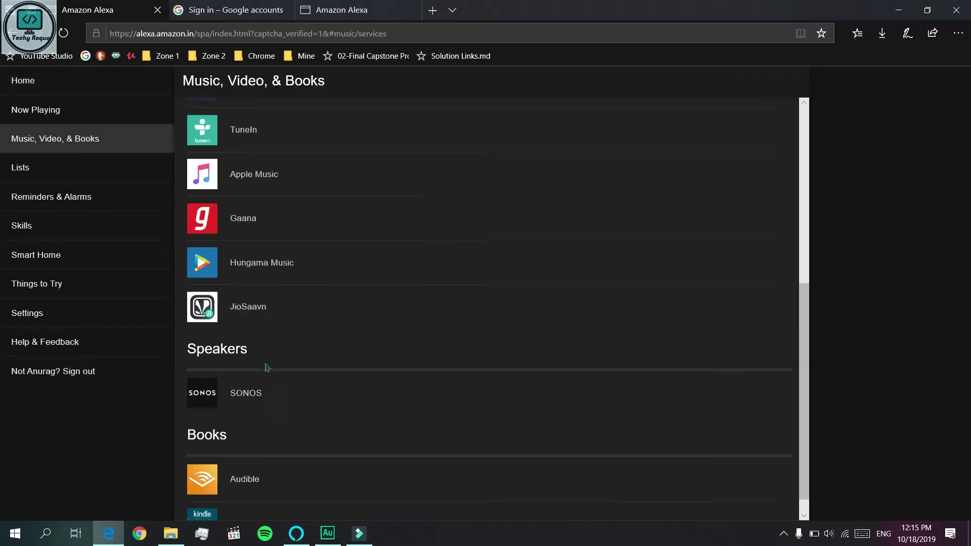
{"action": "scroll", "coordinate": [266, 362], "scroll_direction": "down", "scroll_amount": 1}
{"action": "left_click", "coordinate": [46, 165]}
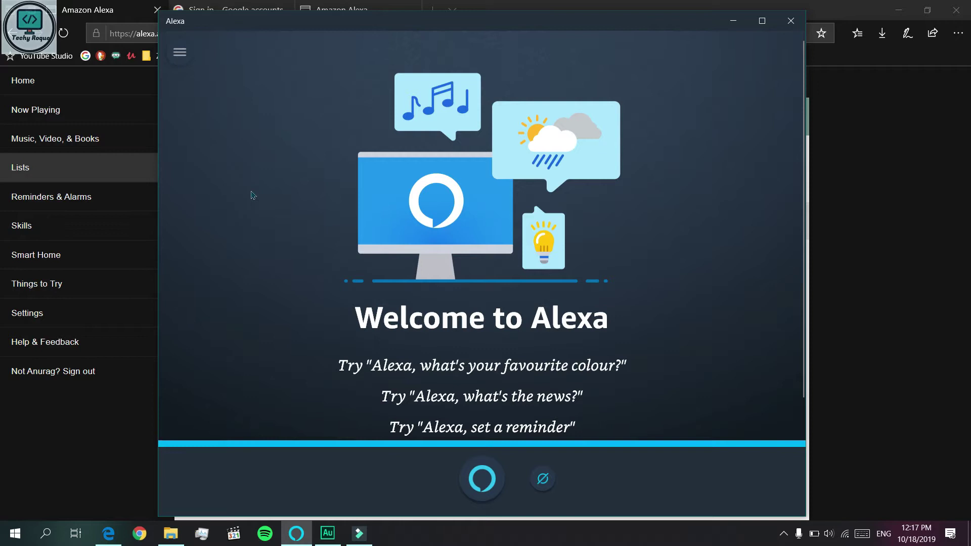
Return to the browser, view the Youtube list under My Lists, and bring Alexa forward.
{"action": "key", "text": "alt+Tab"}
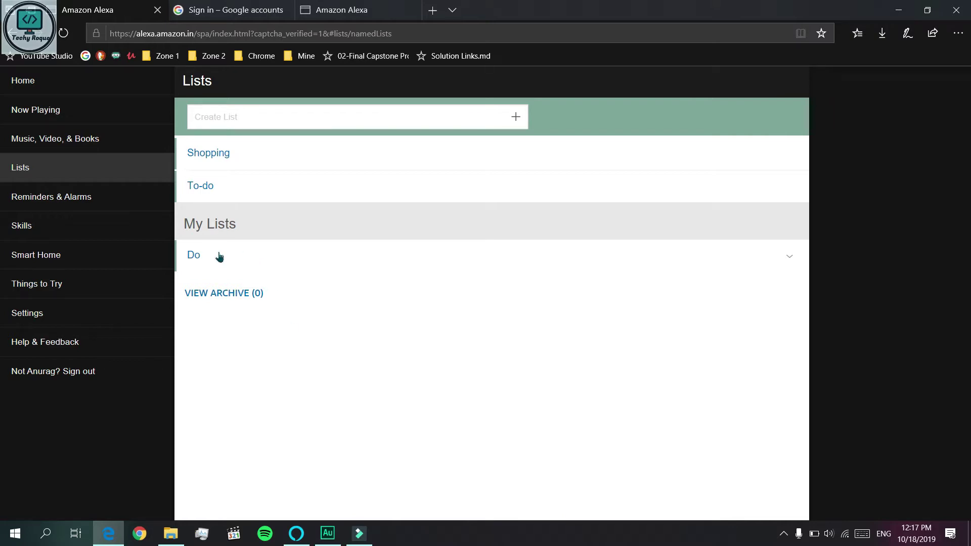
{"action": "left_click", "coordinate": [217, 255]}
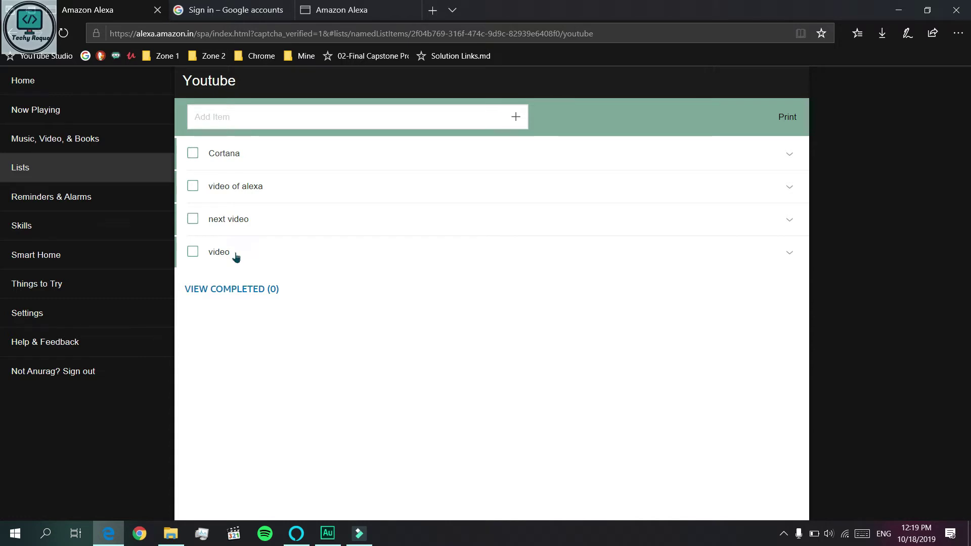
{"action": "left_click", "coordinate": [297, 533]}
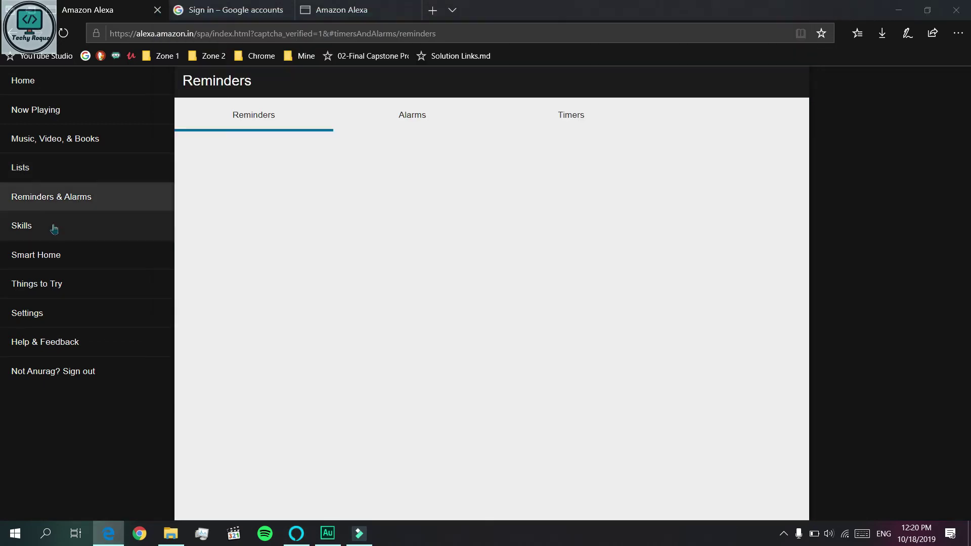
Browse the web dashboard's Smart Home and All Skills pages before reaching Things to Try.
{"action": "left_click", "coordinate": [31, 226]}
{"action": "left_click", "coordinate": [35, 255]}
{"action": "left_click", "coordinate": [51, 231]}
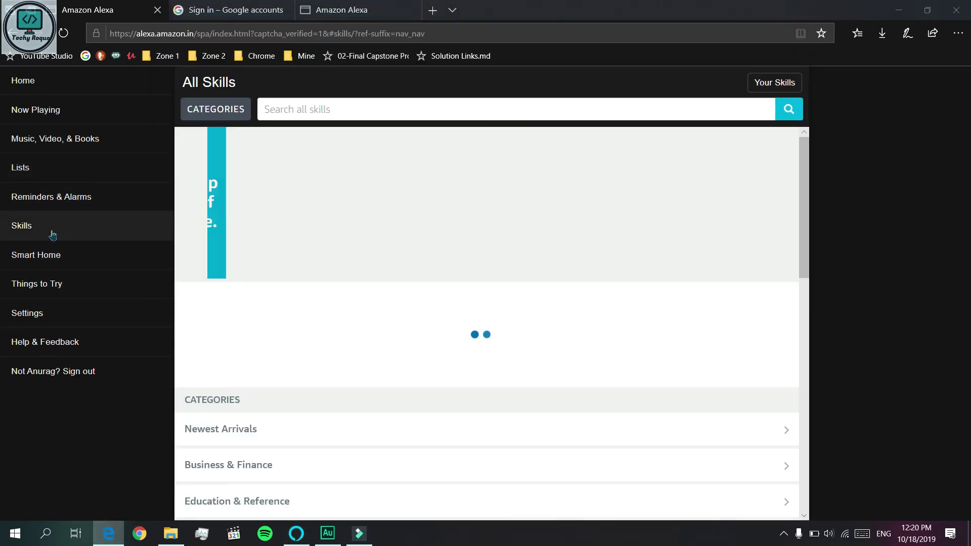
{"action": "scroll", "coordinate": [261, 380], "scroll_direction": "down", "scroll_amount": 5}
{"action": "scroll", "coordinate": [261, 441], "scroll_direction": "down", "scroll_amount": 3}
{"action": "scroll", "coordinate": [261, 441], "scroll_direction": "down", "scroll_amount": 2}
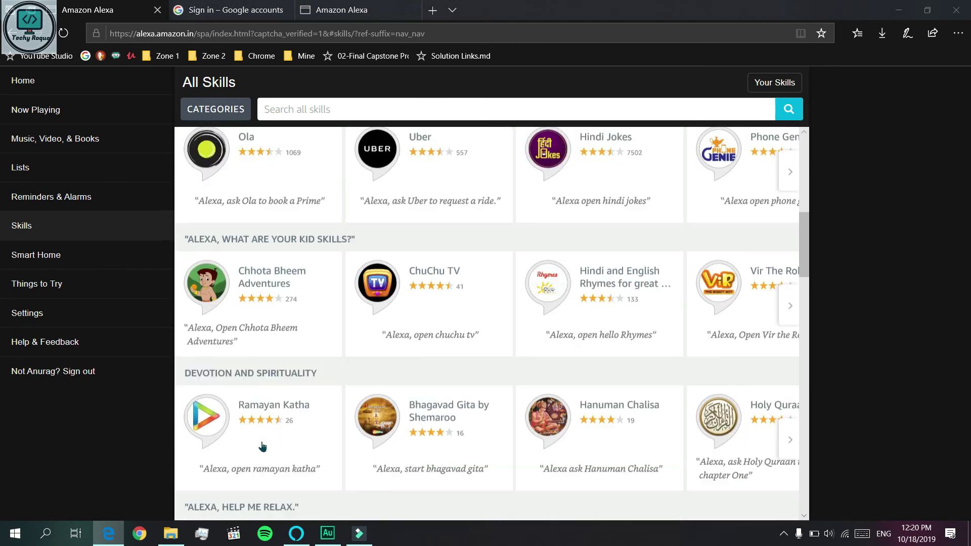
{"action": "scroll", "coordinate": [261, 441], "scroll_direction": "down", "scroll_amount": 4}
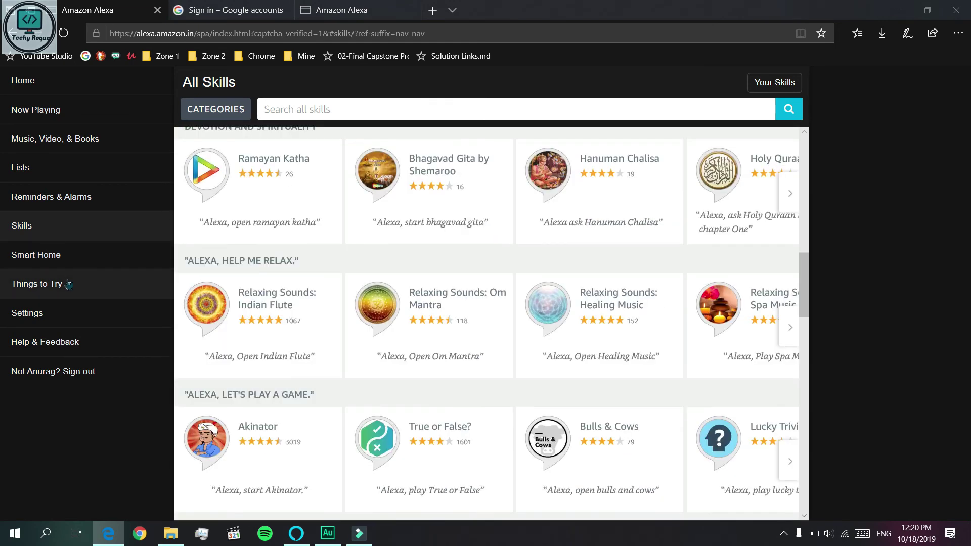
{"action": "left_click", "coordinate": [36, 283]}
{"action": "scroll", "coordinate": [338, 366], "scroll_direction": "down", "scroll_amount": 3}
{"action": "scroll", "coordinate": [338, 366], "scroll_direction": "down", "scroll_amount": 3}
{"action": "scroll", "coordinate": [338, 367], "scroll_direction": "down", "scroll_amount": 3}
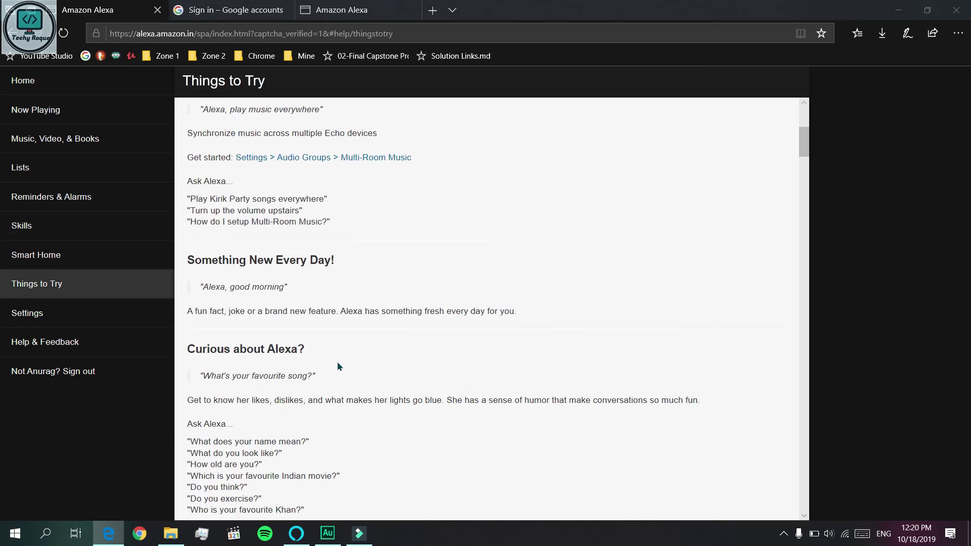
{"action": "scroll", "coordinate": [337, 367], "scroll_direction": "down", "scroll_amount": 2}
{"action": "scroll", "coordinate": [338, 367], "scroll_direction": "down", "scroll_amount": 2}
{"action": "scroll", "coordinate": [338, 367], "scroll_direction": "down", "scroll_amount": 3}
{"action": "scroll", "coordinate": [337, 366], "scroll_direction": "down", "scroll_amount": 2}
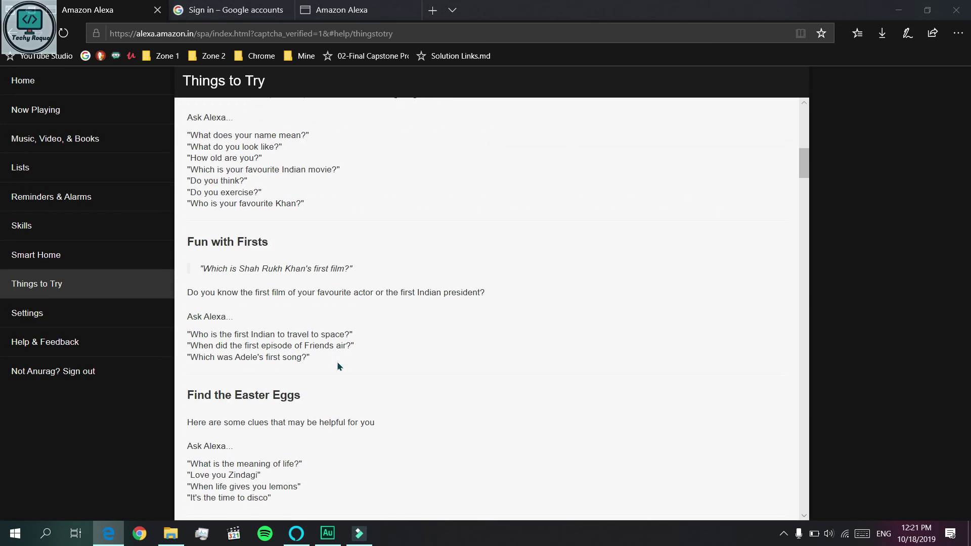
{"action": "scroll", "coordinate": [338, 367], "scroll_direction": "down", "scroll_amount": 3}
{"action": "scroll", "coordinate": [337, 366], "scroll_direction": "down", "scroll_amount": 3}
{"action": "scroll", "coordinate": [338, 367], "scroll_direction": "down", "scroll_amount": 3}
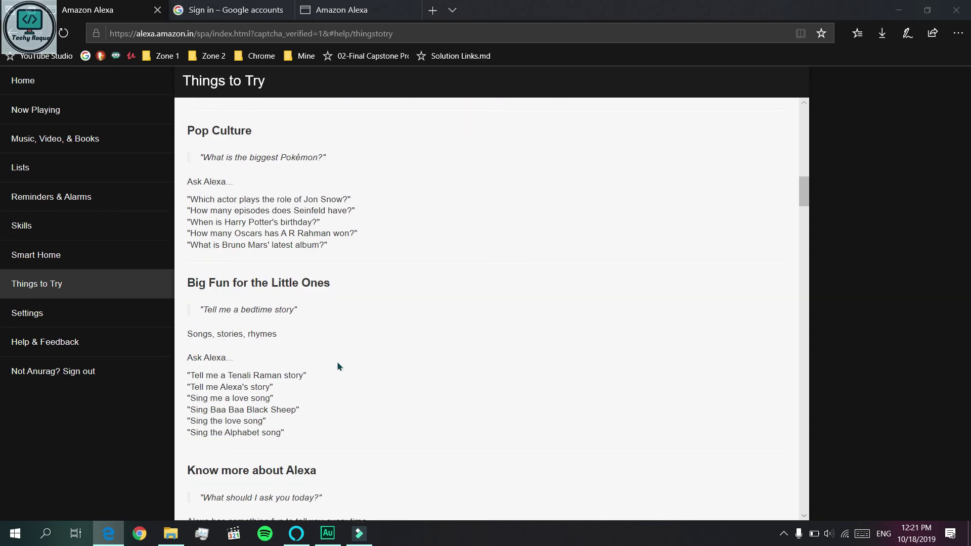